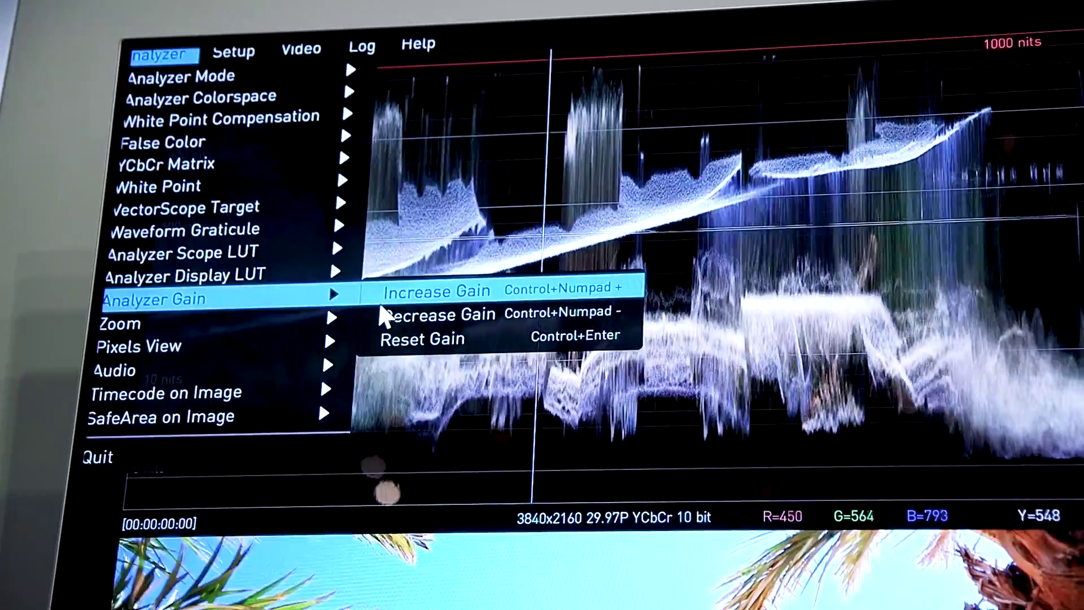
Raise the analyzer's waveform gain via Increase Gain, then restore it with Reset Gain.
click(381, 301)
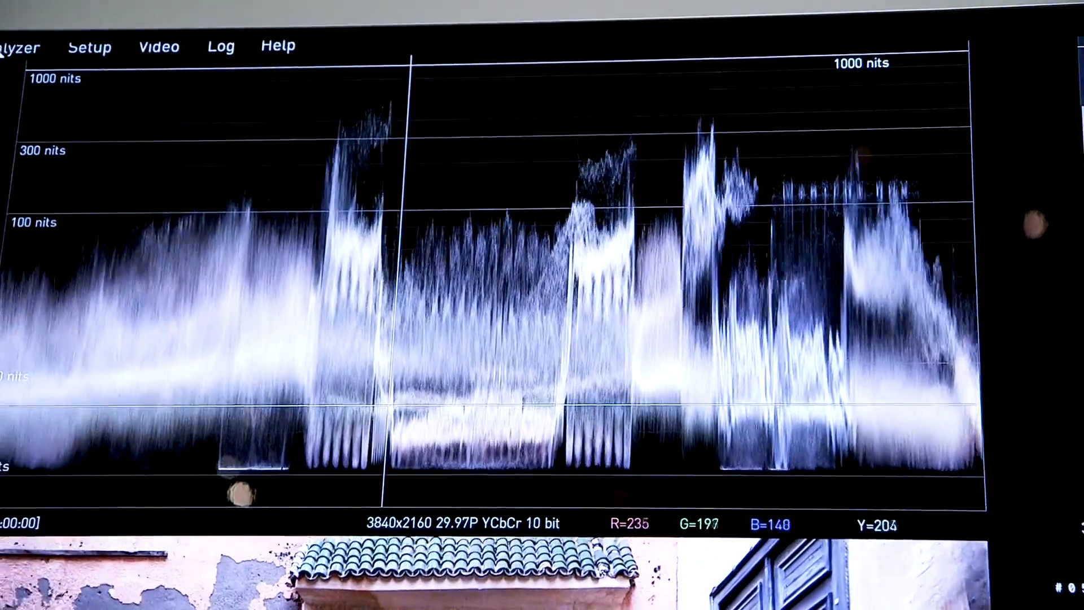
click(9, 53)
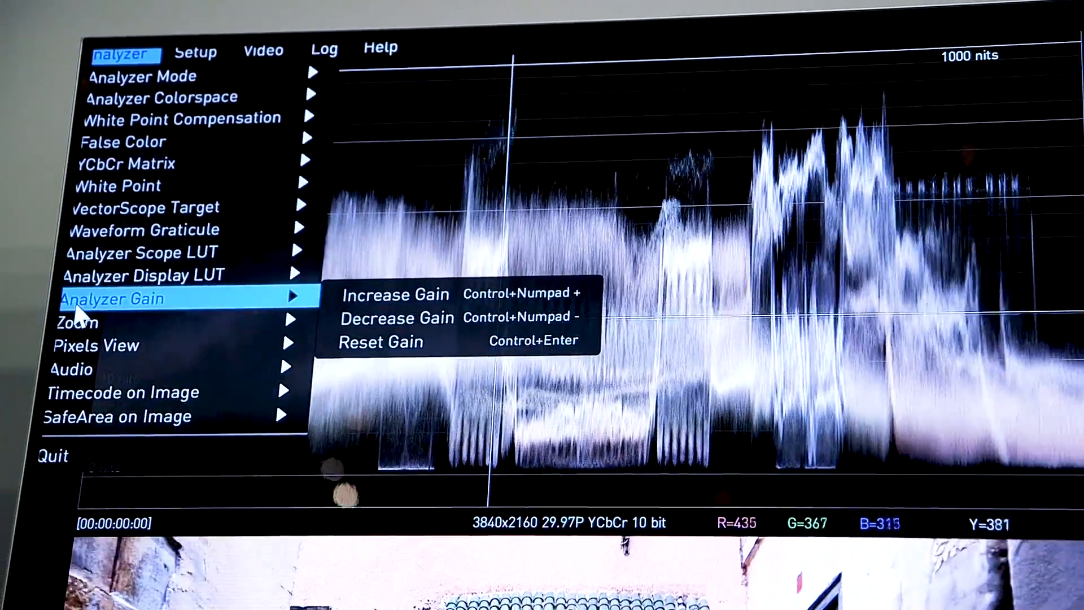
mouse_move(97, 283)
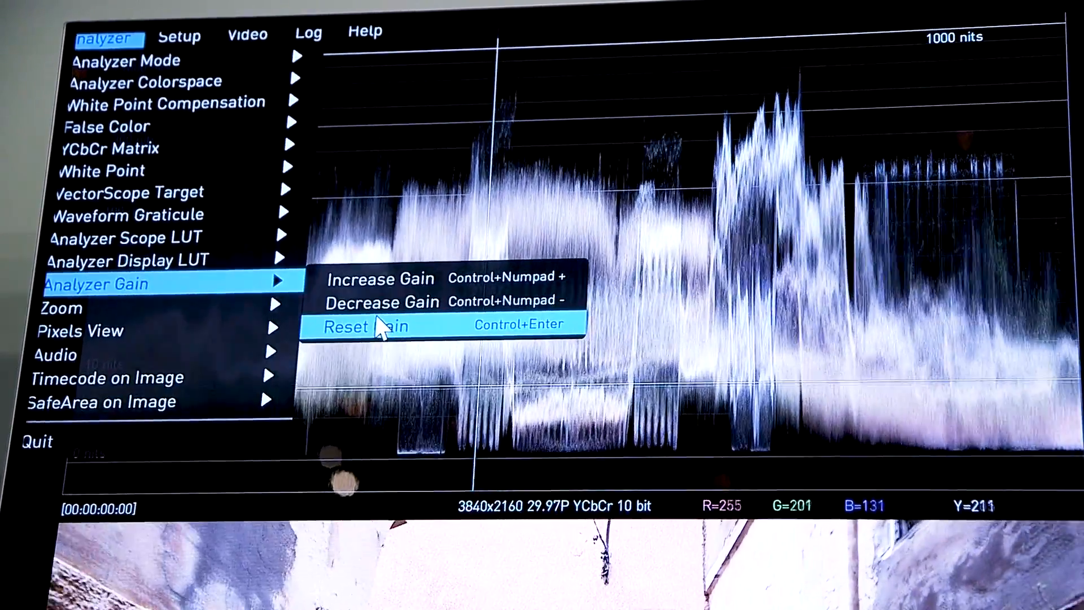
click(379, 340)
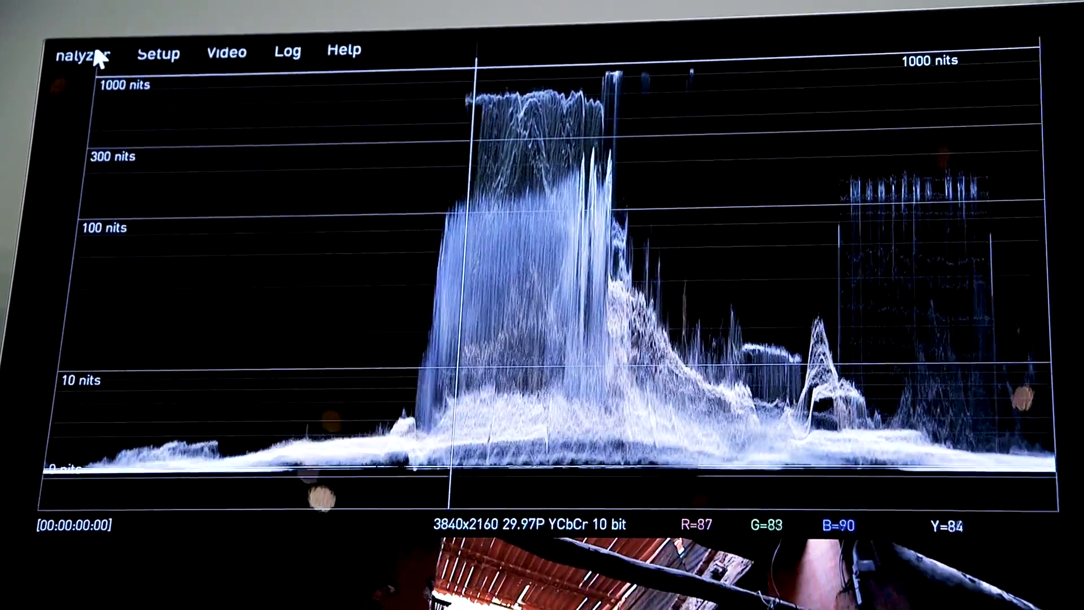